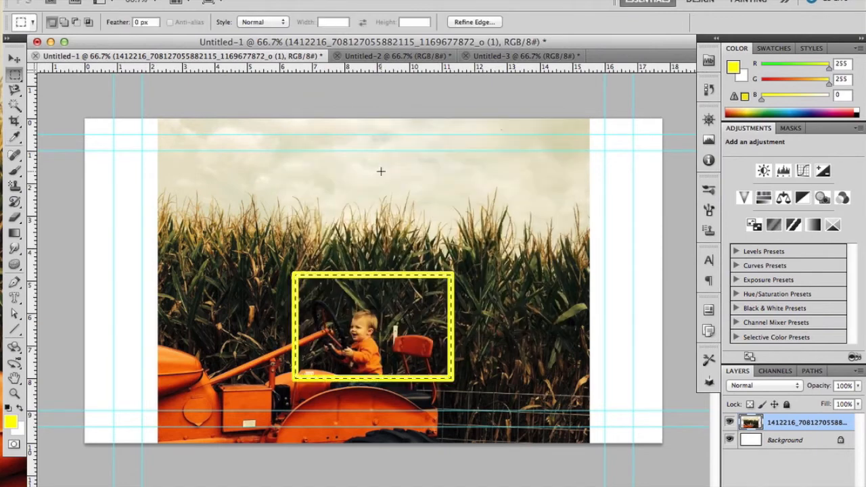
- Undo the yellow stroke around the boy, and try inverting the rectangular selection before clearing it
key("super+z")
right_click(420, 278)
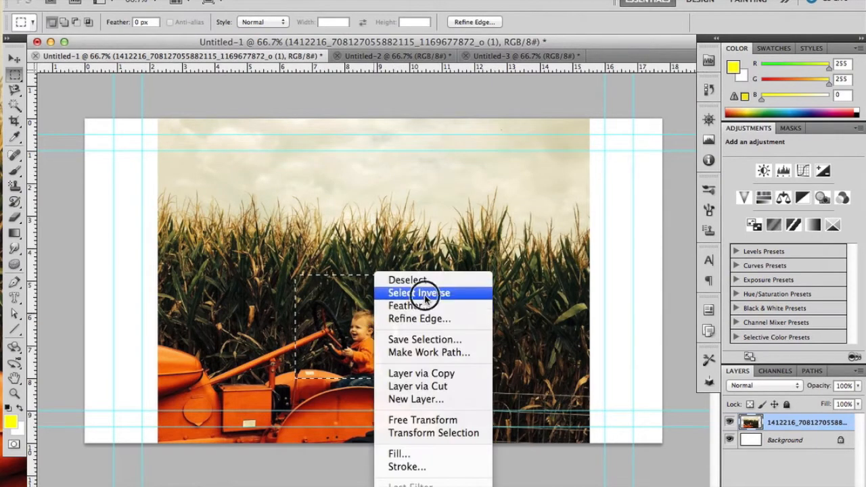
left_click(423, 293)
left_click(224, 262)
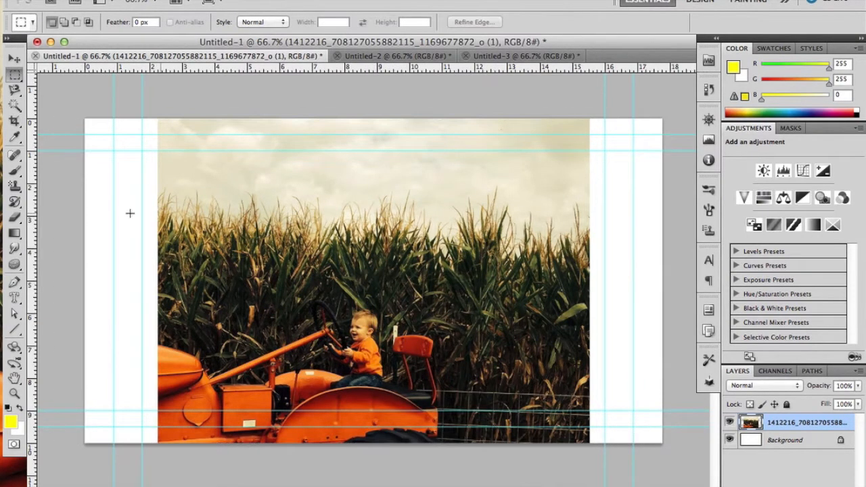
- Try an elliptical marquee selection over the cornfield and deselect it
mouse_move(15, 75)
left_mouse_down()
mouse_move(69, 68)
mouse_move(87, 105)
mouse_move(23, 74)
mouse_move(31, 89)
mouse_move(58, 90)
mouse_move(67, 110)
mouse_move(88, 89)
left_mouse_up()
mouse_move(293, 239)
left_mouse_down()
mouse_move(383, 319)
mouse_move(287, 228)
left_mouse_up()
key("super+d")
- Outline the tractor's hood and the orange bar up to the steering wheel with the Polygonal Lasso
left_click_drag(14, 93, 71, 107)
left_click(157, 341)
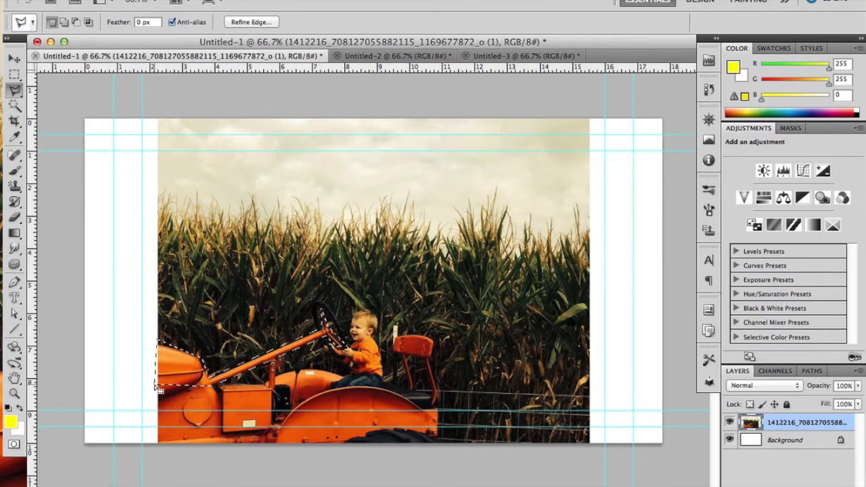
- Trace the hood and the bar toward the steering wheel with the Magnetic Lasso, and deselect
left_click_drag(14, 88, 68, 114)
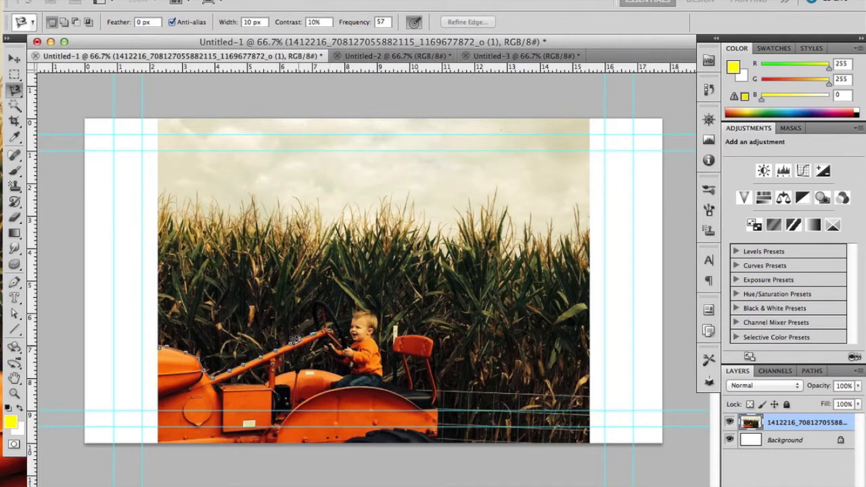
double_click(163, 391)
key("super+d")
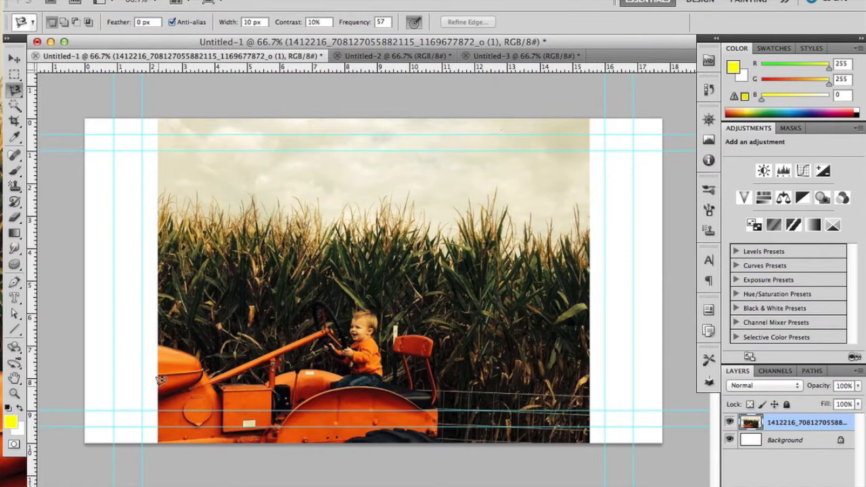
- Select the orange tractor body with the Quick Selection tool and clear the selection
left_click(15, 107)
left_click(64, 107)
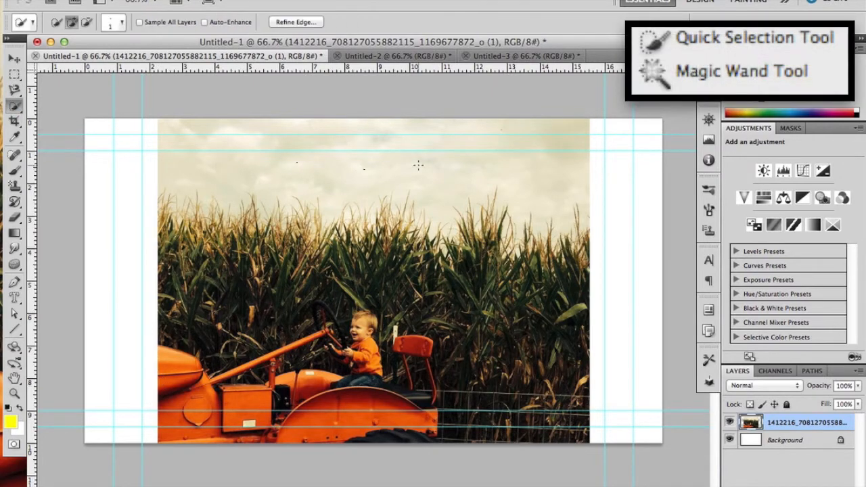
mouse_move(353, 401)
left_mouse_down()
mouse_move(380, 403)
mouse_move(175, 364)
mouse_move(172, 387)
mouse_move(179, 408)
mouse_move(325, 406)
mouse_move(230, 411)
mouse_move(247, 414)
mouse_move(237, 393)
mouse_move(244, 388)
mouse_move(315, 381)
mouse_move(277, 400)
mouse_move(273, 364)
left_mouse_up()
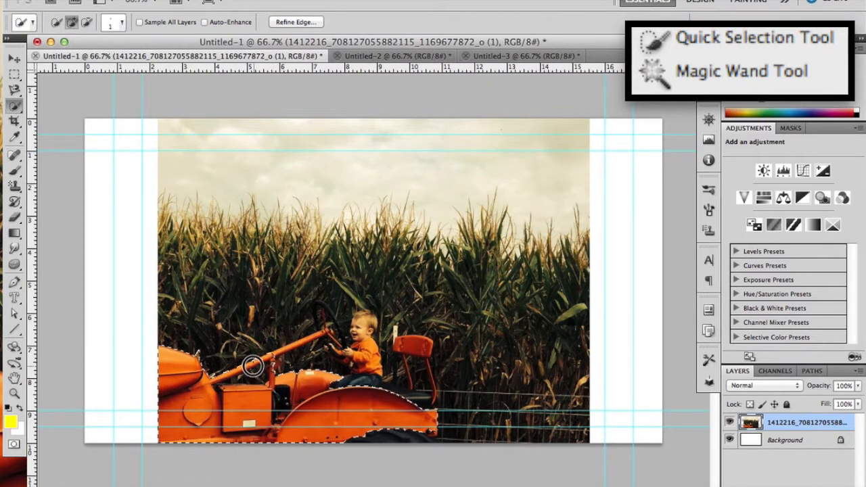
key("super+d")
- Use the Magic Wand at tolerance 32 to select parts of the tractor hood and the whole sky, and deselect
key("shift+w")
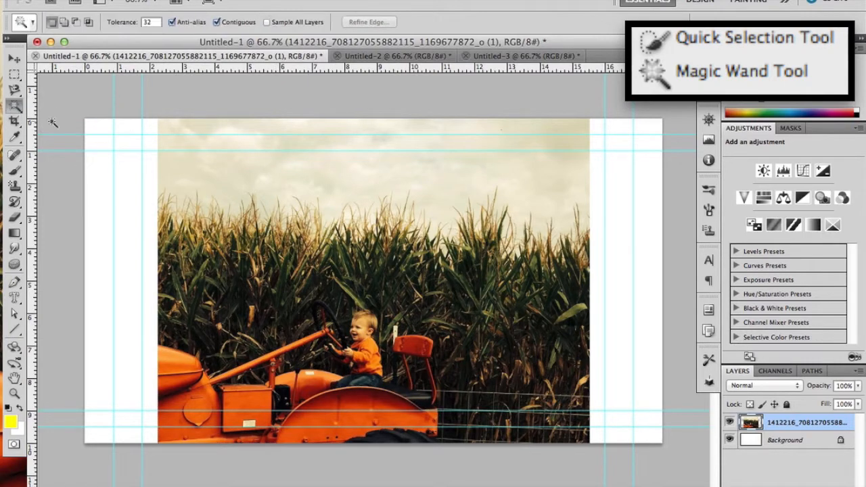
left_click(173, 372)
left_click(161, 350, "shift")
left_click(241, 147)
left_click(586, 148, "shift")
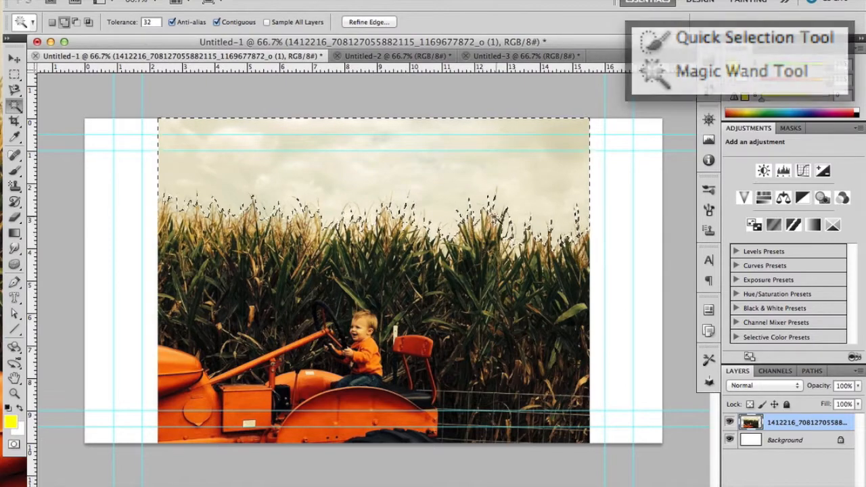
key("super+d")
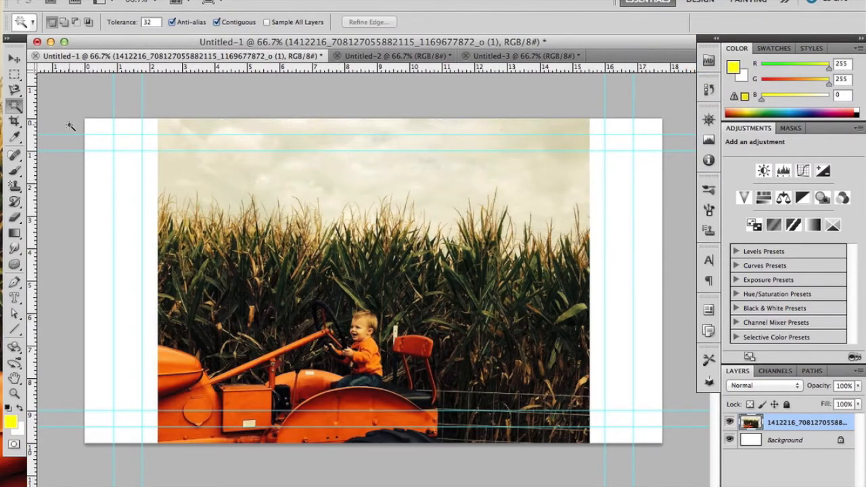
- Crop the canvas to the tractor photo's edges, removing the white side margins
left_click(14, 121)
left_click(41, 119)
left_click_drag(158, 120, 590, 443)
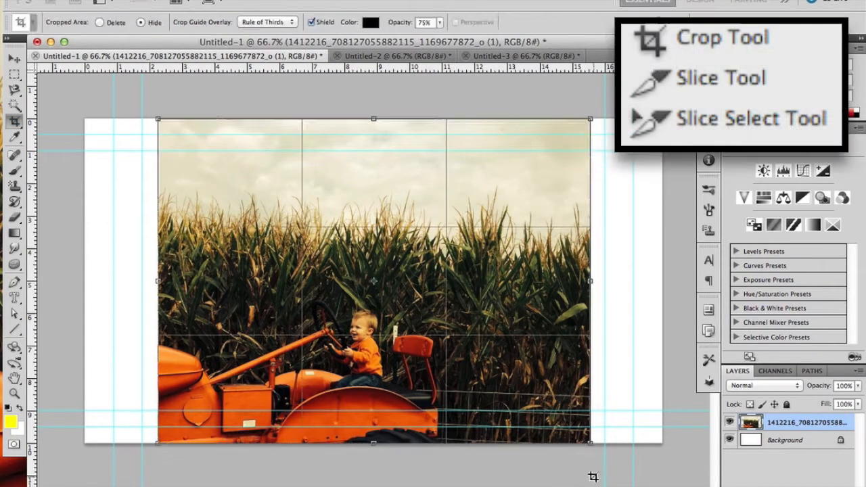
key("Return")
- Draw two adjoining vertical slices across the tractor photo with the Slice tool, and undo both
left_click(14, 120)
left_click(62, 133)
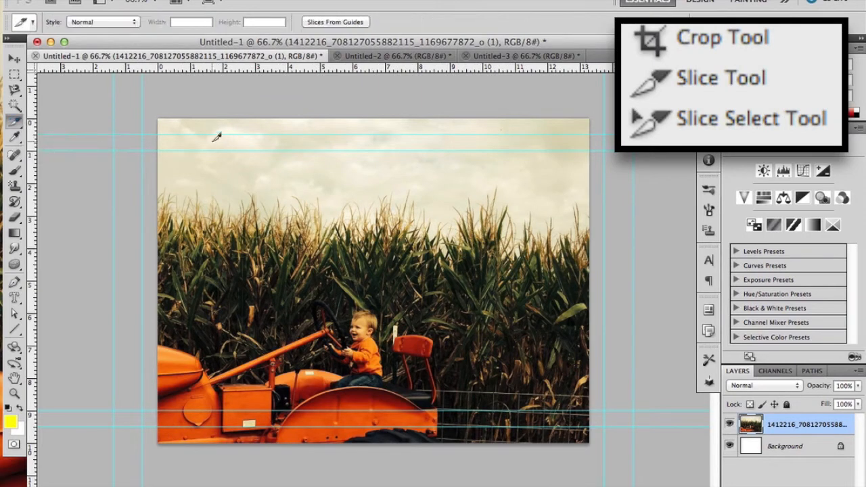
left_click_drag(208, 136, 348, 444)
left_click_drag(348, 133, 506, 442)
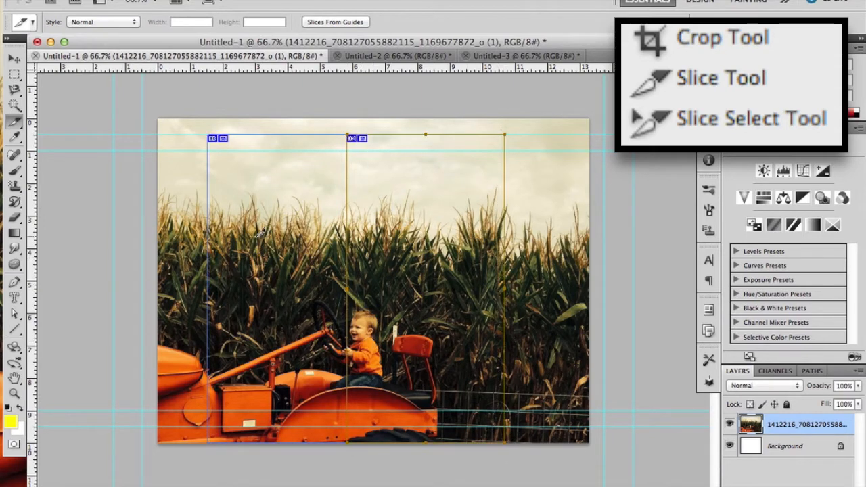
key("super+z")
key("super+z")
key("alt+super+z")
key("alt+super+z")
- Sample the tractor's orange-red as the foreground colour with the Eyedropper
left_click_drag(18, 119, 22, 146)
left_click_drag(14, 140, 314, 384)
left_click(236, 147)
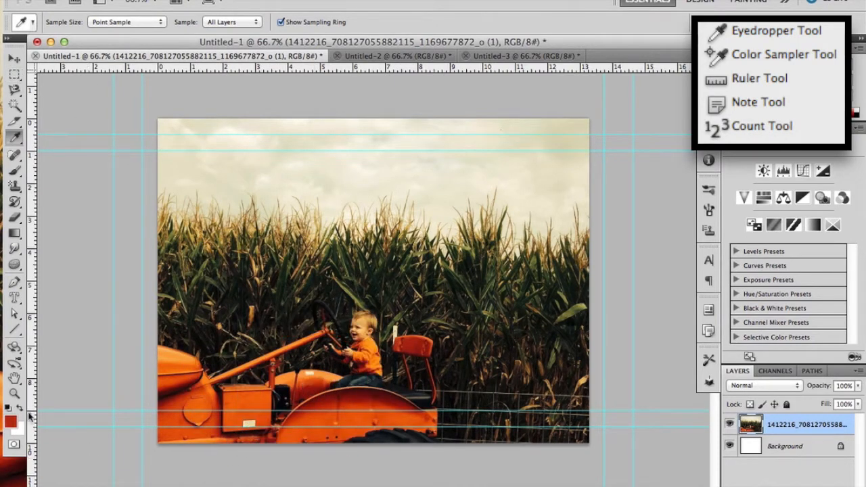
- Place colour sampler points on the tractor with the Color Sampler tool and clear them all
left_click(15, 138, "alt")
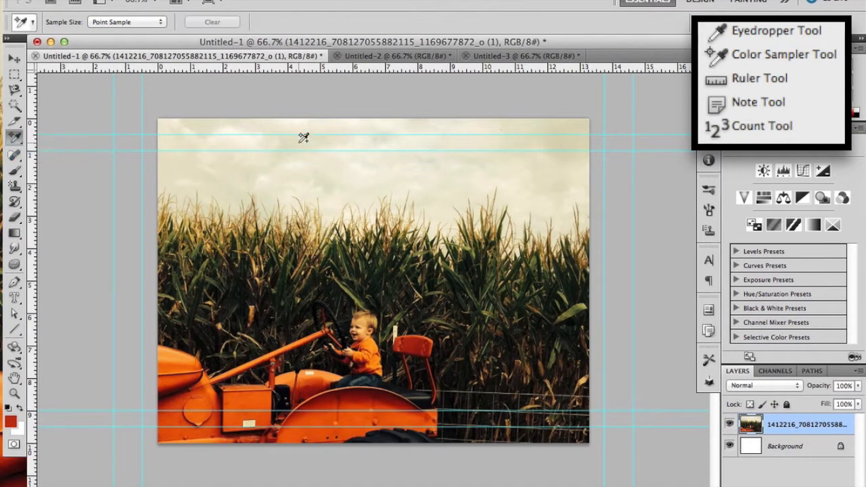
left_click(177, 359)
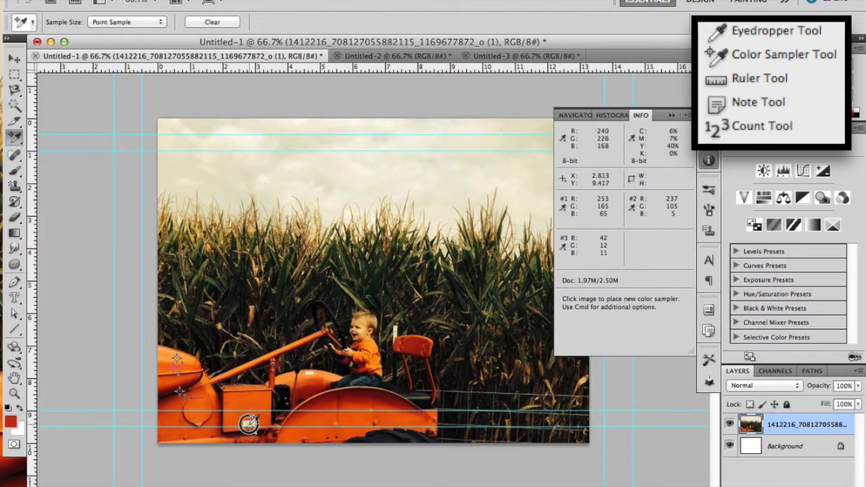
left_click(220, 24)
- Measure the photo's full width across the sky with the Ruler tool and clear the measurement
left_click_drag(15, 138, 87, 161)
mouse_move(158, 169)
left_mouse_down()
mouse_move(626, 177)
mouse_move(590, 169)
left_mouse_up()
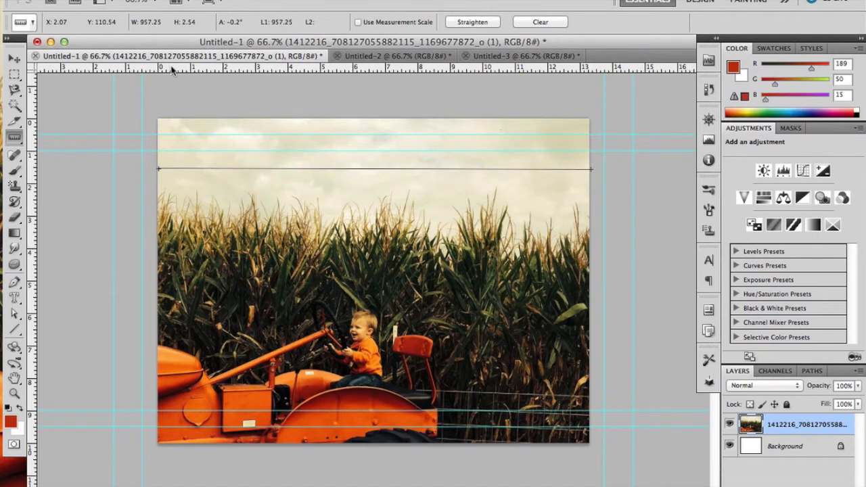
left_click(540, 22)
- Place a note in the sky reading "this is", and delete it again
left_click_drag(15, 136, 94, 174)
left_click(305, 188)
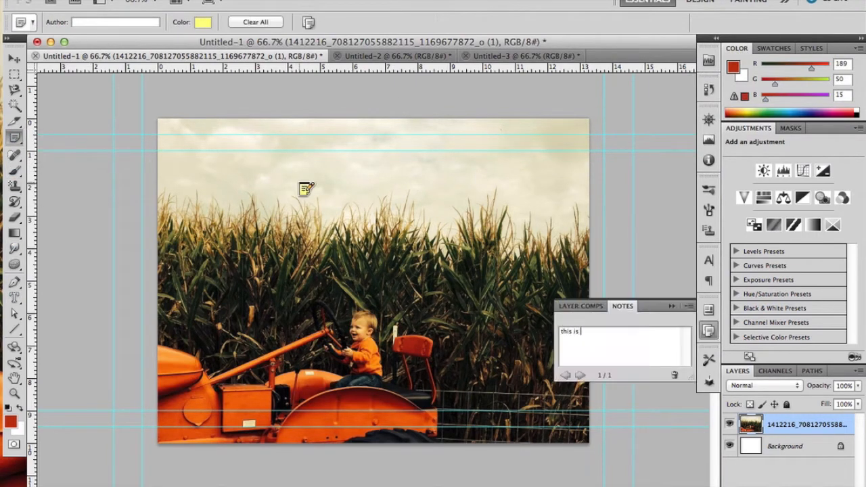
left_click(675, 375)
key("Return")
left_click(708, 330)
- Switch to Untitled-2 and crop the canvas to the edges of the church photo
left_click(381, 57)
left_click_drag(15, 89, 14, 121)
left_click_drag(253, 118, 391, 374)
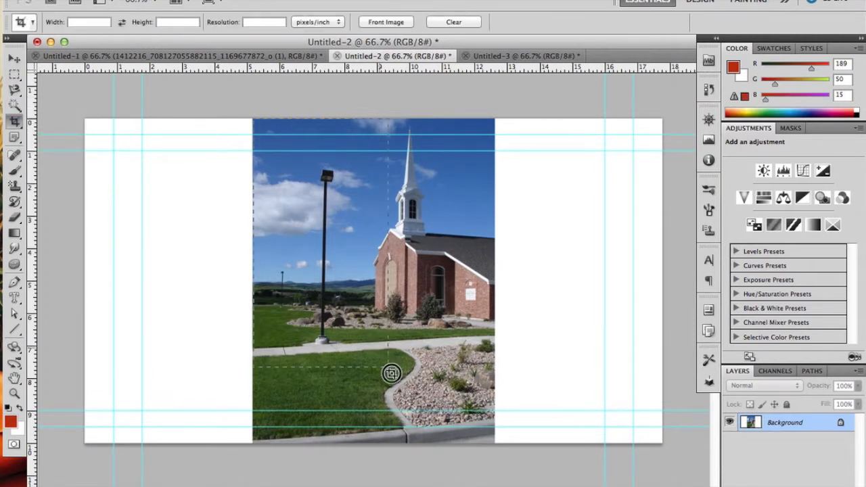
left_click_drag(494, 443, 494, 443)
key("Return")
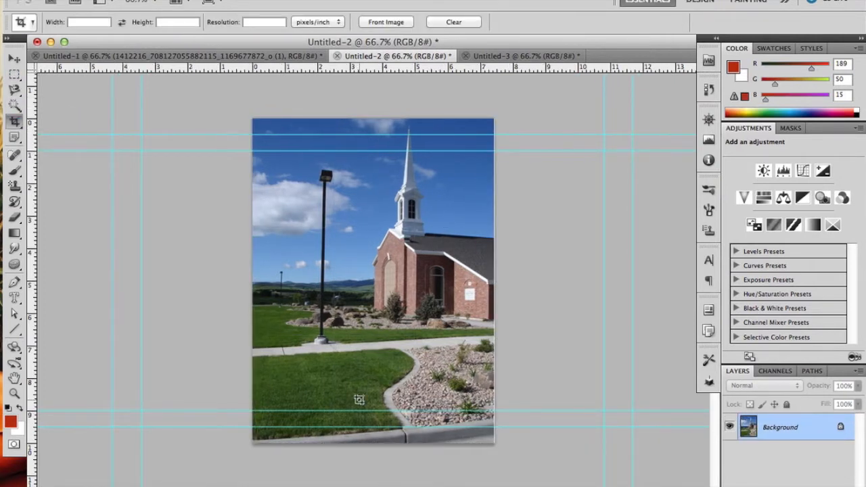
- Remove the lamp post and the walkway across the lawn with the content-aware Spot Healing Brush
left_click_drag(14, 155, 41, 146)
left_click_drag(325, 193, 322, 255)
mouse_move(325, 224)
left_mouse_down()
mouse_move(323, 306)
mouse_move(309, 343)
mouse_move(254, 348)
mouse_move(304, 315)
mouse_move(290, 333)
mouse_move(318, 350)
mouse_move(387, 343)
mouse_move(371, 346)
left_mouse_up()
left_click_drag(318, 177, 342, 177)
mouse_move(276, 380)
left_mouse_down()
mouse_move(293, 329)
mouse_move(310, 323)
mouse_move(293, 377)
left_mouse_up()
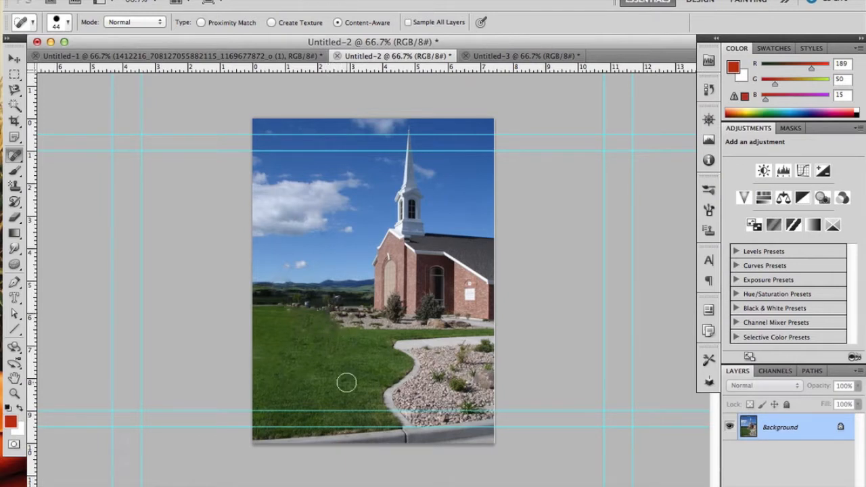
- Heal away the plants in the gravel bed and the large cloud in the sky with the Spot Healing Brush
mouse_move(404, 365)
left_mouse_down()
mouse_move(454, 368)
mouse_move(466, 406)
mouse_move(470, 359)
mouse_move(457, 357)
mouse_move(482, 348)
left_mouse_up()
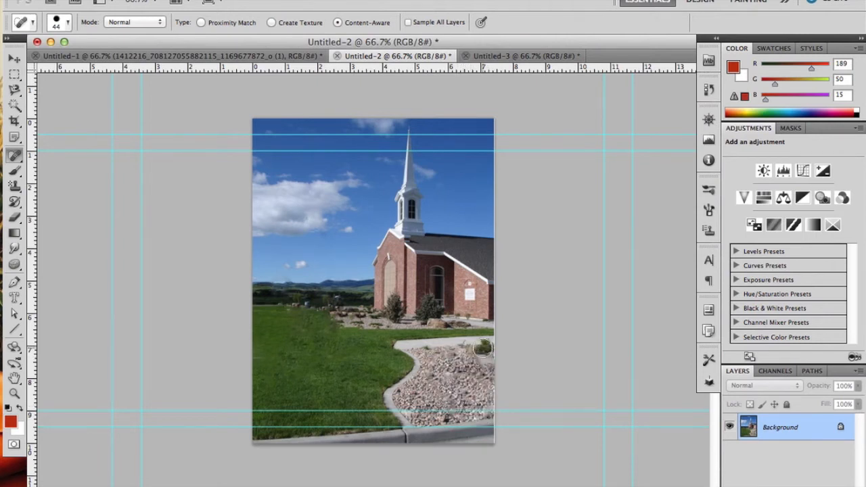
mouse_move(483, 400)
left_mouse_down()
mouse_move(488, 344)
mouse_move(463, 352)
left_mouse_up()
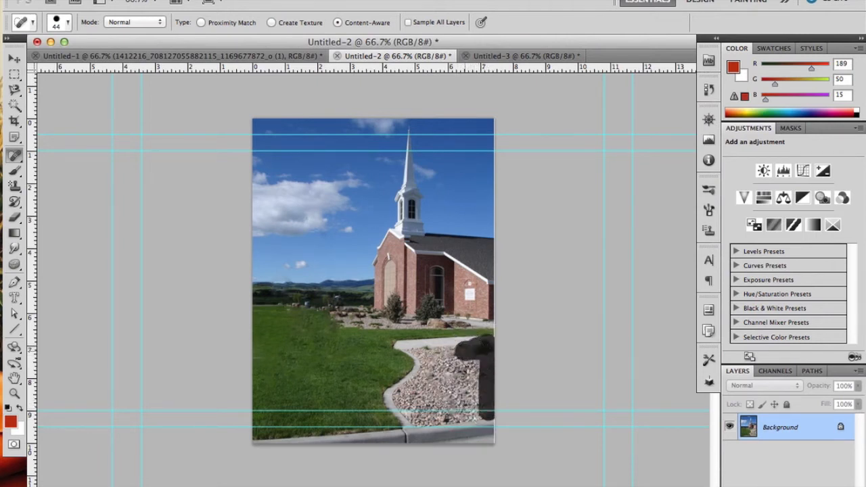
mouse_move(358, 228)
left_mouse_down()
mouse_move(323, 239)
mouse_move(312, 226)
mouse_move(293, 236)
mouse_move(291, 192)
mouse_move(258, 182)
mouse_move(298, 170)
left_mouse_up()
- Cover the rock bed in front of the church with grass using the Healing Brush, and undo the last stroke
left_click_drag(14, 157, 68, 175)
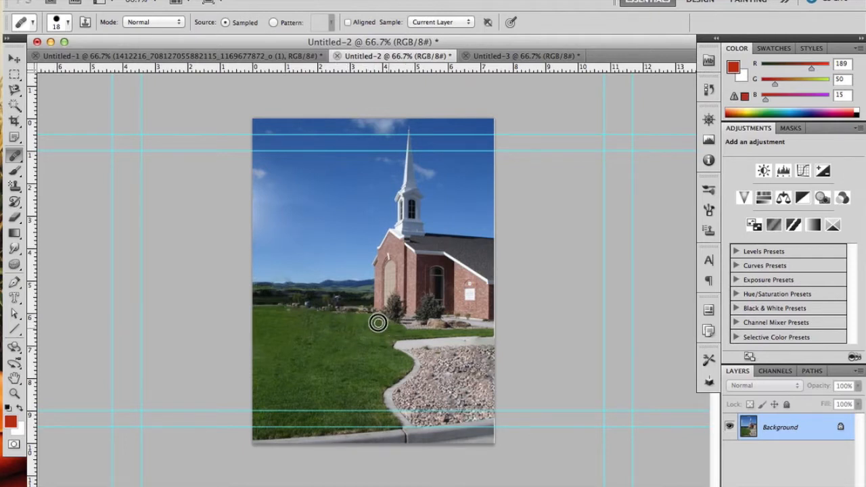
mouse_move(330, 313)
left_mouse_down()
mouse_move(297, 309)
mouse_move(477, 330)
left_mouse_up()
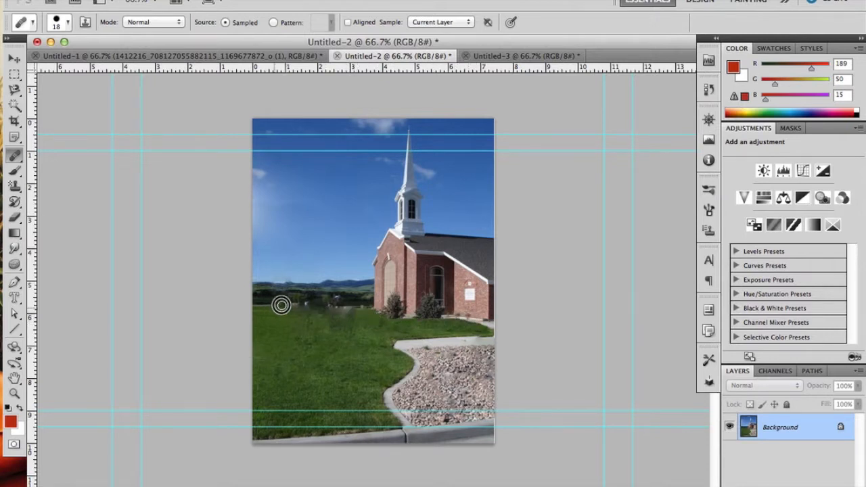
key("super+z")
- Try the Patch tool on an area of open sky and deselect it
left_click(14, 155)
left_click(75, 178)
left_click_drag(293, 199, 291, 244)
key("super+d")
- Try the Red Eye tool on the tractor photo in Untitled-1, and switch back to the Spot Healing Brush
left_click(14, 155)
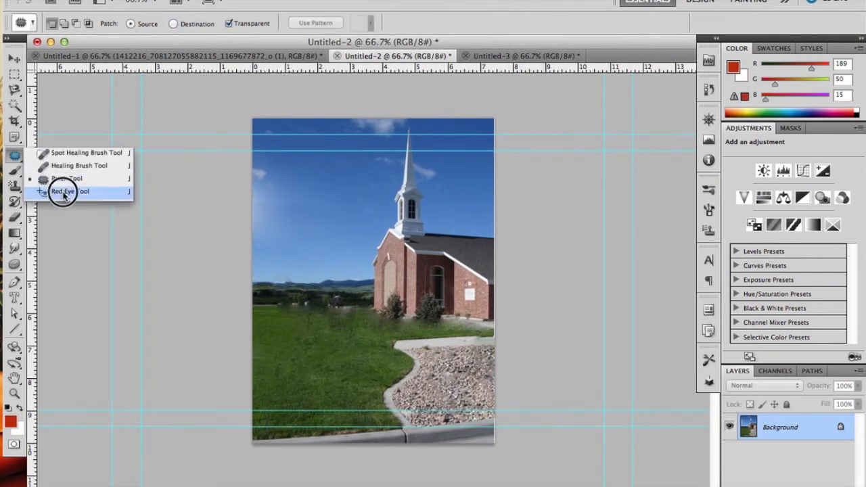
left_click(64, 193)
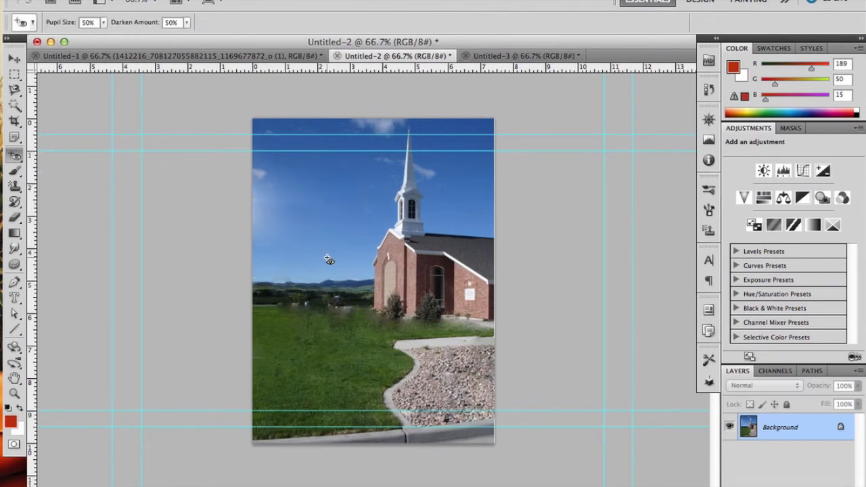
left_click(257, 56)
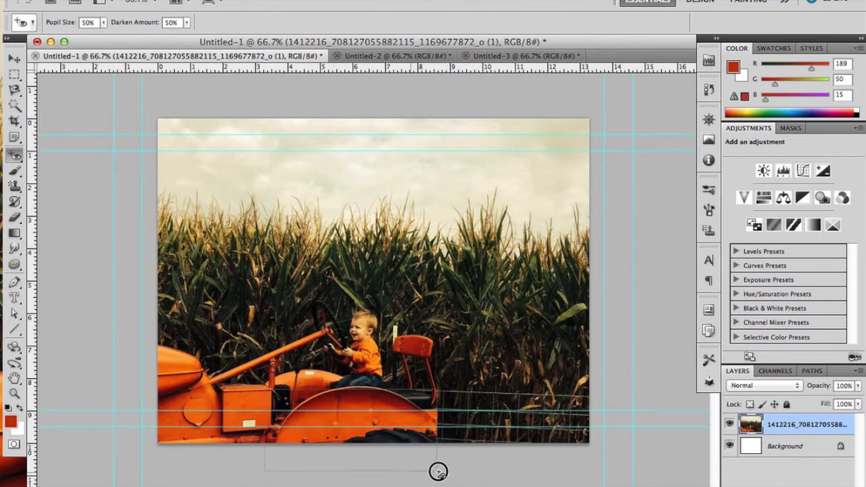
left_click_drag(14, 155, 68, 150)
- Paint test strokes over the sky and corn with different brush tips of the Brush tool, and undo them
left_click(15, 174)
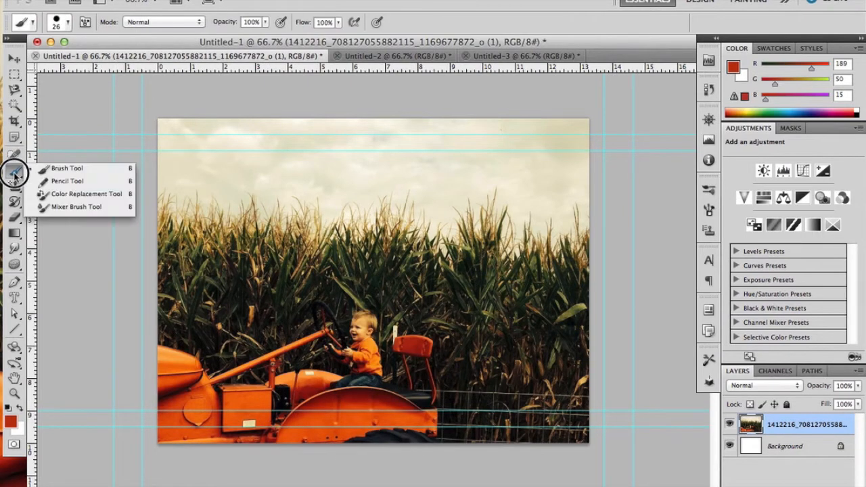
left_click(67, 168)
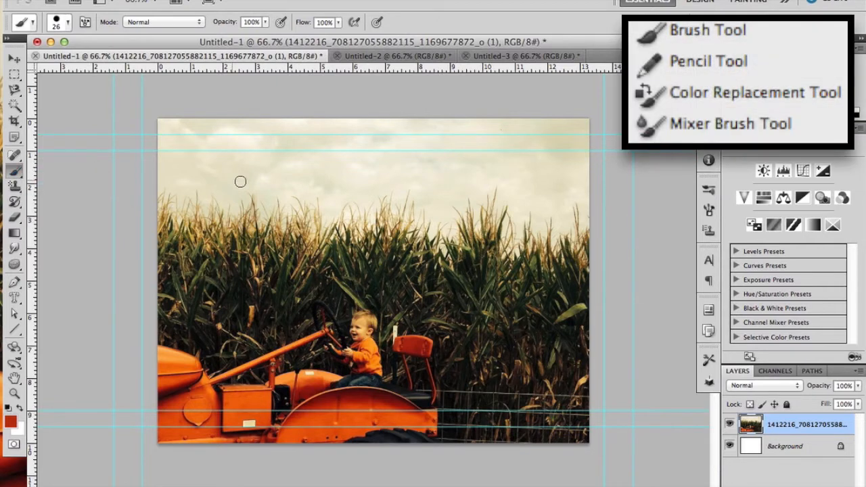
left_click_drag(248, 179, 350, 180)
left_click(59, 26)
left_click(54, 139)
mouse_move(262, 149)
left_mouse_down()
mouse_move(358, 157)
mouse_move(421, 194)
mouse_move(472, 203)
mouse_move(461, 138)
mouse_move(462, 276)
left_mouse_up()
left_click(56, 26)
left_click(102, 178)
key("ctrl+alt+z")
key("ctrl+alt+z")
key("ctrl+alt+z")
left_click(282, 24)
- Sketch a thin freehand scribble in the sky with the Pencil tool
left_click_drag(19, 176, 68, 191)
left_click_drag(269, 160, 297, 161)
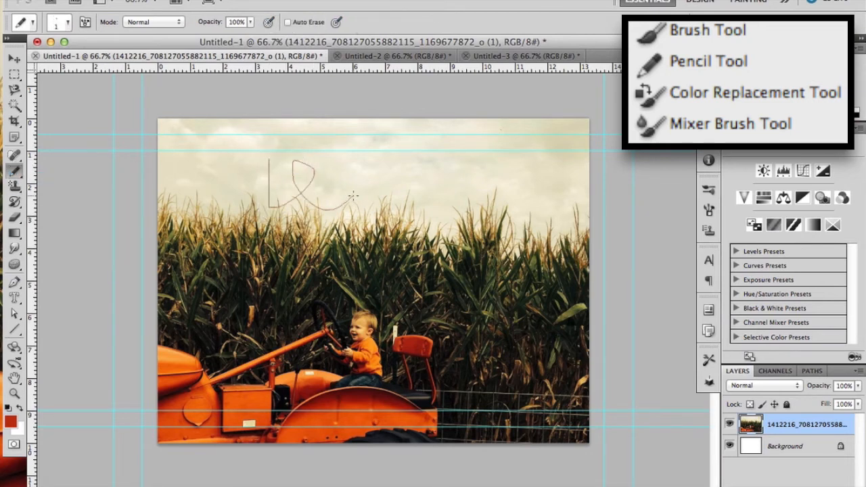
- Try the Color Replacement tool in Color mode over the sky, and paint down the white T-shirt in Untitled-3
left_click_drag(14, 171, 68, 196)
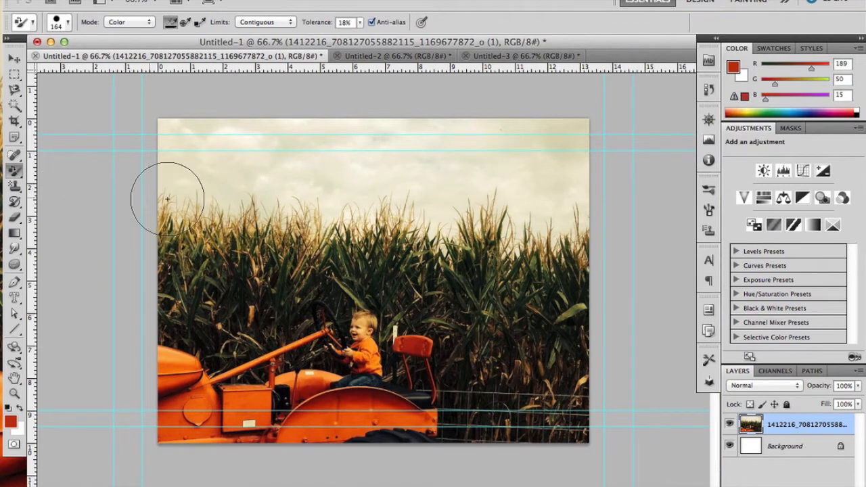
mouse_move(287, 178)
left_mouse_down()
mouse_move(570, 166)
mouse_move(364, 127)
mouse_move(228, 194)
mouse_move(568, 206)
mouse_move(402, 197)
mouse_move(498, 251)
mouse_move(338, 228)
mouse_move(425, 201)
left_mouse_up()
left_click(522, 56)
mouse_move(330, 125)
left_mouse_down()
mouse_move(299, 136)
mouse_move(246, 203)
mouse_move(361, 170)
mouse_move(440, 170)
mouse_move(443, 251)
mouse_move(334, 277)
mouse_move(300, 304)
mouse_move(289, 369)
mouse_move(358, 429)
mouse_move(440, 342)
mouse_move(432, 302)
mouse_move(387, 363)
mouse_move(345, 351)
left_mouse_up()
- Clone grass over the curb of the gravel bed in Untitled-2 with the Clone Stamp, and select the Pattern Stamp tool
left_click(346, 429)
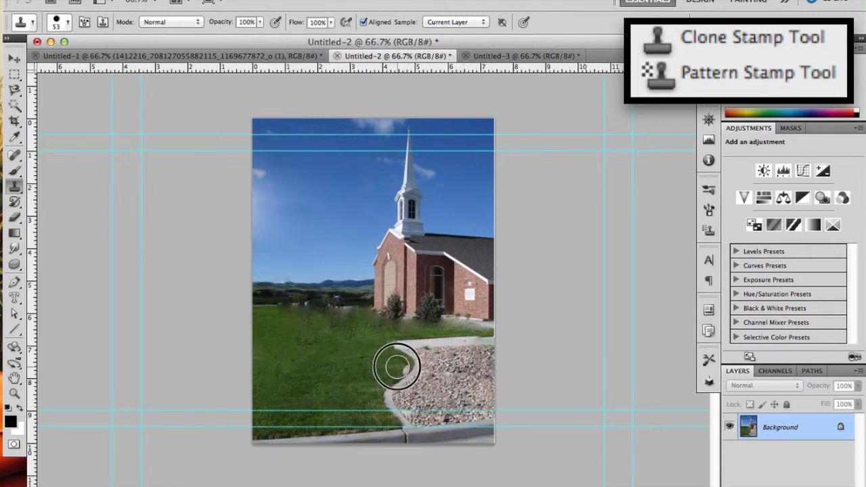
mouse_move(396, 377)
left_mouse_down()
mouse_move(392, 411)
mouse_move(412, 388)
left_mouse_up()
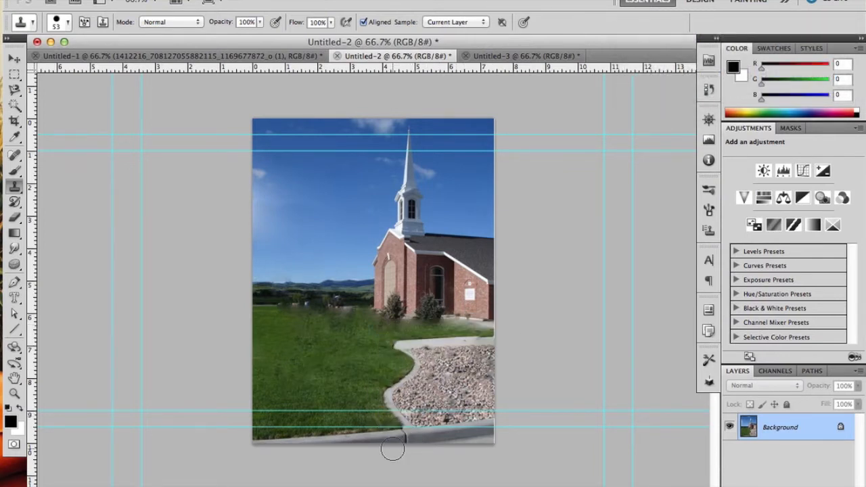
left_click_drag(15, 186, 64, 196)
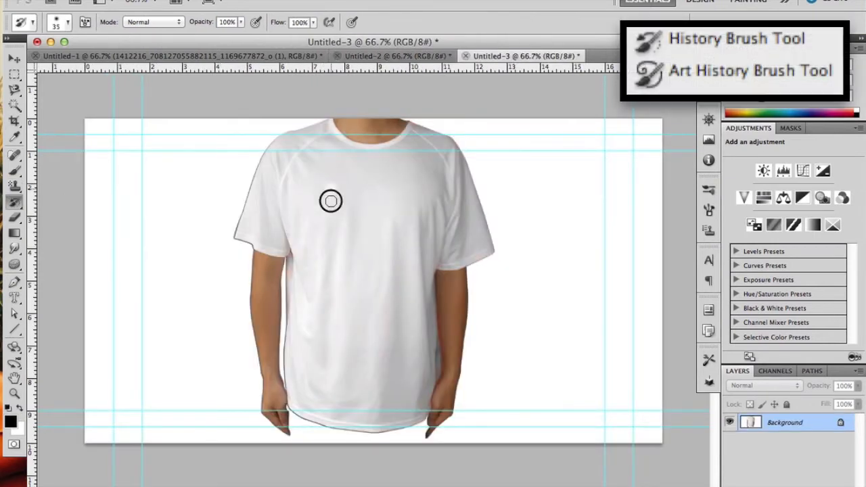
- Try the History Brush and the Art History Brush over the white T-shirt, and undo the strokes
left_click_drag(329, 199, 363, 199)
key("ctrl+z")
key("ctrl+z")
mouse_move(183, 288)
left_mouse_down()
mouse_move(501, 282)
mouse_move(457, 300)
mouse_move(211, 308)
mouse_move(421, 240)
mouse_move(304, 291)
left_mouse_up()
key("ctrl+z")
left_click_drag(21, 204, 54, 212)
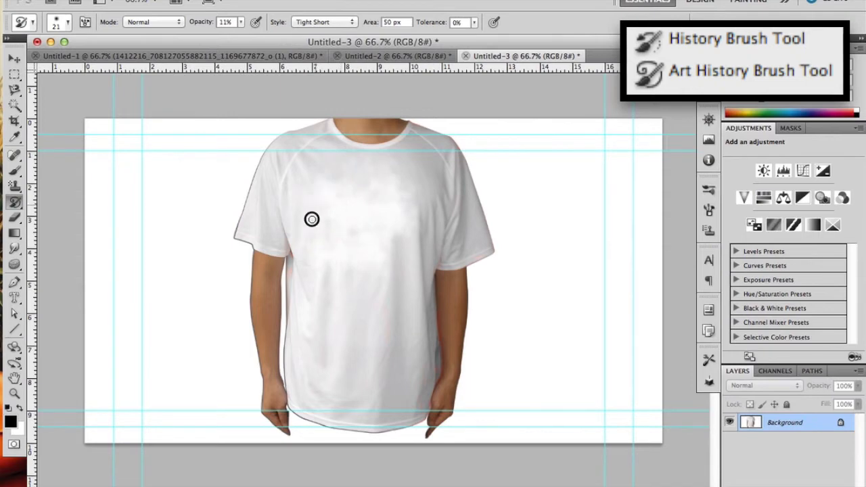
key("ctrl+z")
- Try the Eraser tool across the chest of the T-shirt and undo the stroke
left_click_drag(13, 217, 58, 216)
left_click_drag(243, 210, 405, 208)
key("ctrl+z")
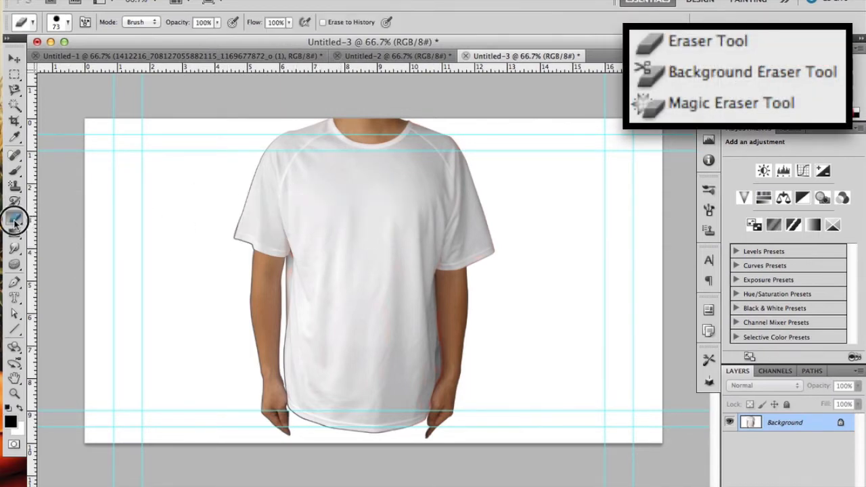
- Try the Background Eraser and the Magic Eraser on the sky in Untitled-1, undoing each result
left_click_drag(15, 223, 74, 231)
mouse_move(256, 164)
left_mouse_down()
mouse_move(166, 148)
mouse_move(189, 213)
mouse_move(225, 192)
mouse_move(258, 223)
mouse_move(305, 197)
left_mouse_up()
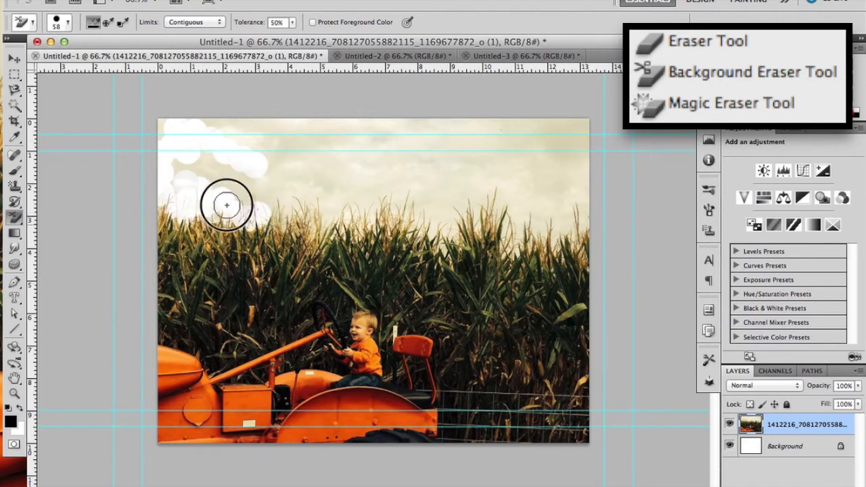
key("super+z")
left_click_drag(19, 222, 71, 245)
left_click(472, 165)
key("super+z")
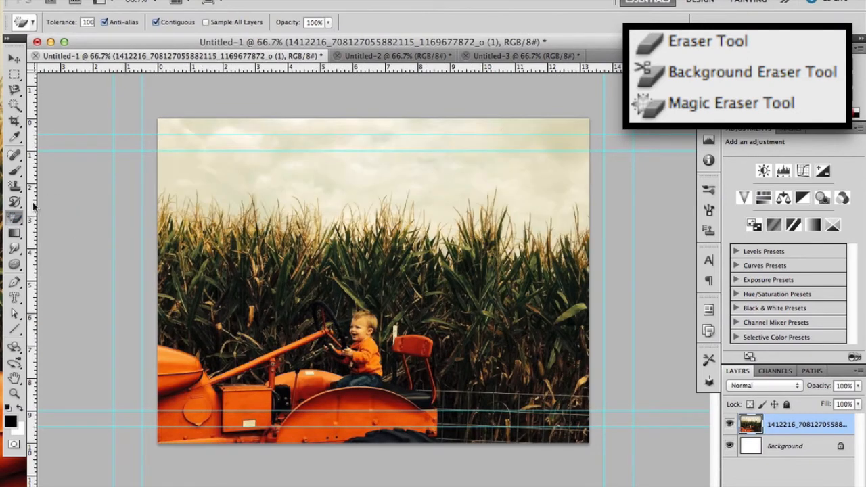
left_click_drag(15, 217, 58, 232)
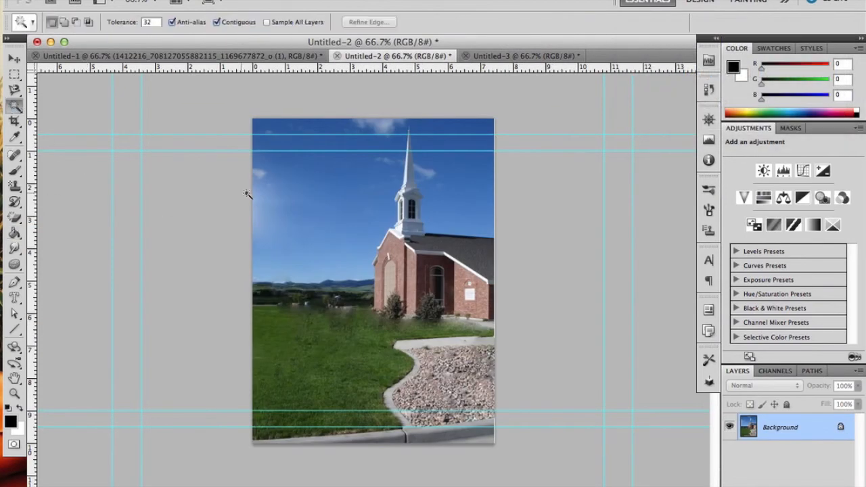
- Remove the clouds from the sky in Untitled-2 with the Spot Healing Brush set to Content-Aware
left_click_drag(15, 154, 61, 156)
mouse_move(309, 217)
left_mouse_down()
mouse_move(256, 119)
mouse_move(318, 183)
left_mouse_up()
mouse_move(406, 125)
left_mouse_down()
mouse_move(373, 131)
mouse_move(264, 196)
mouse_move(291, 146)
left_mouse_up()
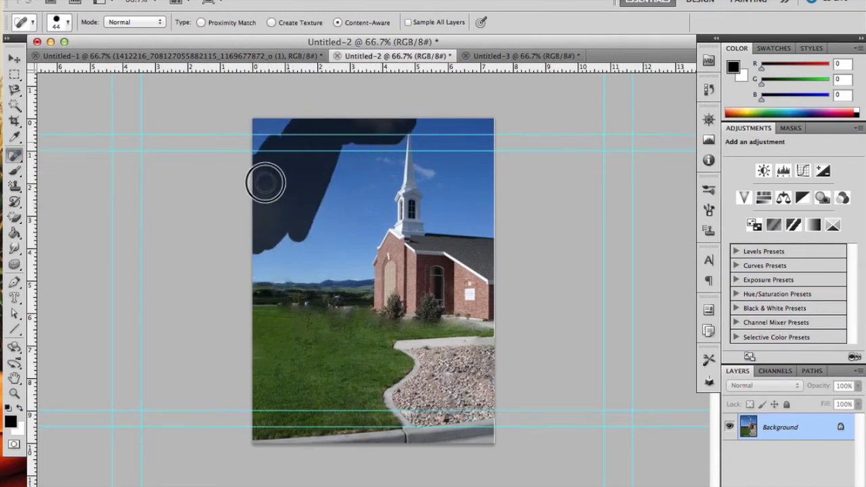
mouse_move(371, 163)
left_mouse_down()
mouse_move(393, 159)
mouse_move(360, 179)
left_mouse_up()
left_click_drag(259, 140, 269, 185)
mouse_move(430, 176)
left_mouse_down()
mouse_move(421, 165)
mouse_move(433, 186)
left_mouse_up()
left_click_drag(434, 164, 447, 185)
mouse_move(393, 169)
left_mouse_down()
mouse_move(350, 192)
mouse_move(323, 183)
left_mouse_up()
- Select the whole sky with the Magic Wand at tolerance 32 and cut it to a new layer
left_click(15, 106)
left_click(346, 156)
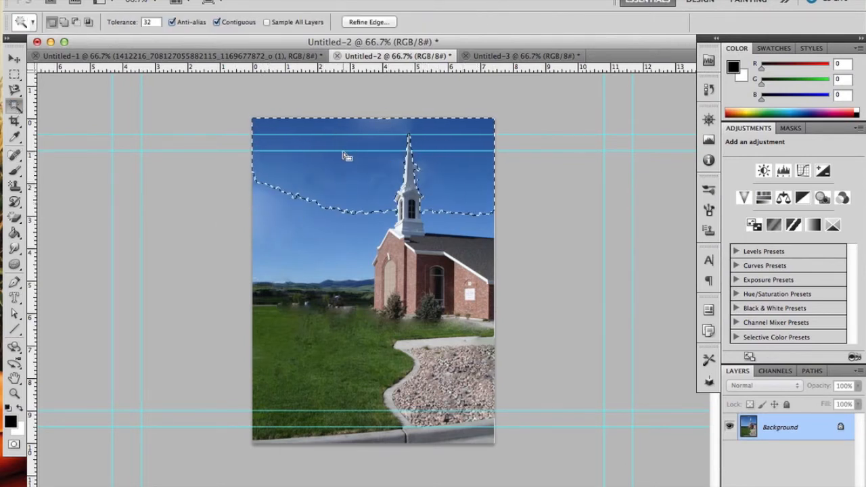
left_click(456, 183)
left_click(315, 252)
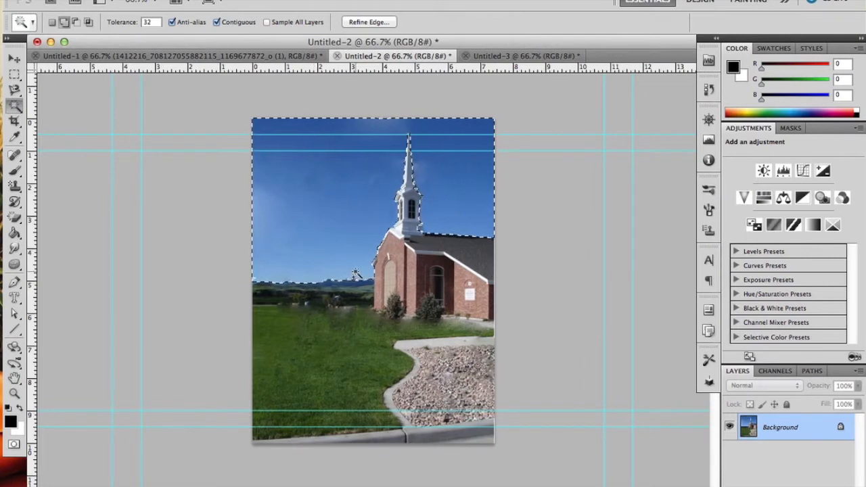
right_click(379, 206)
left_click(444, 379)
right_click(351, 222)
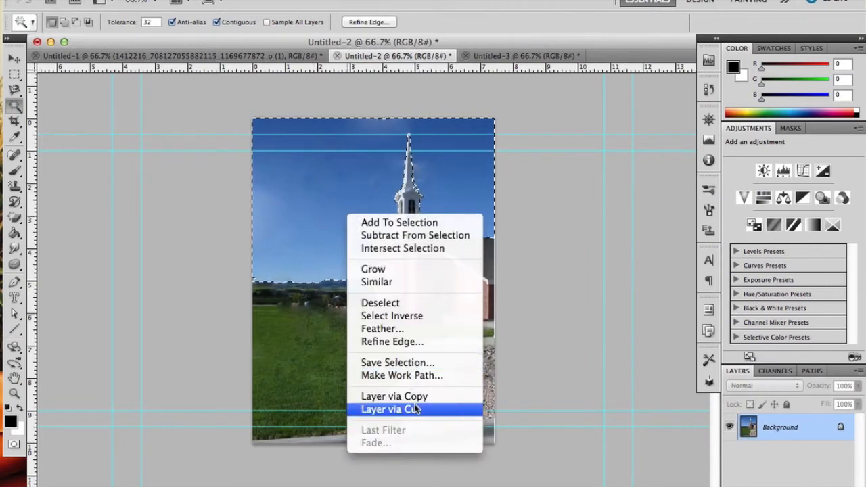
left_click(415, 407)
- Select the empty area of the sky layer with the Magic Wand and invert the selection
left_click(354, 389)
right_click(355, 392)
left_click(410, 364)
right_click(411, 360)
left_click(382, 362)
left_click(377, 360)
right_click(370, 355)
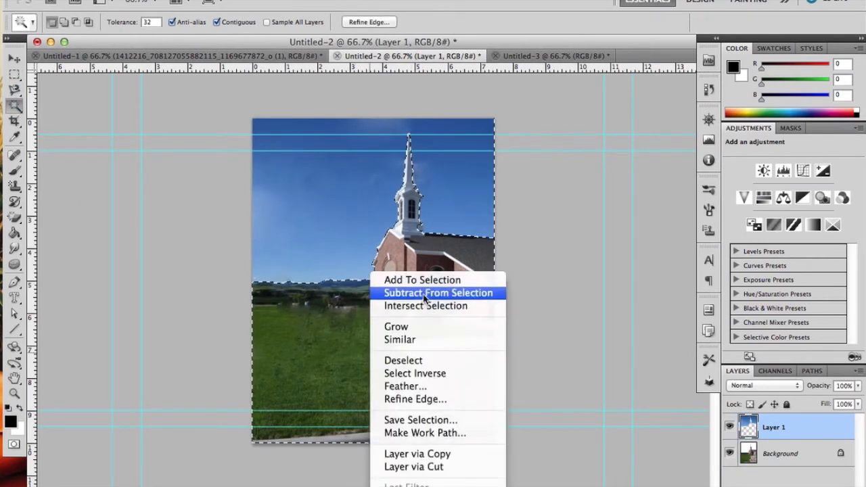
left_click(423, 374)
- Fill the selected sky with solid blue using the Paint Bucket, and add a small blue-to-white radial gradient beside the steeple
left_click_drag(14, 233, 68, 241)
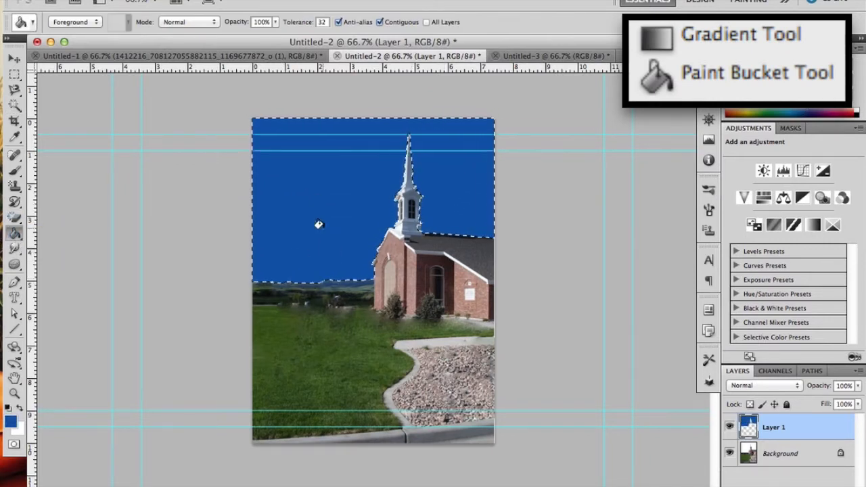
left_click_drag(15, 233, 68, 231)
left_click(71, 23)
left_click(124, 280)
left_click(359, 215)
left_click_drag(293, 226, 440, 159)
left_click_drag(374, 189, 429, 173)
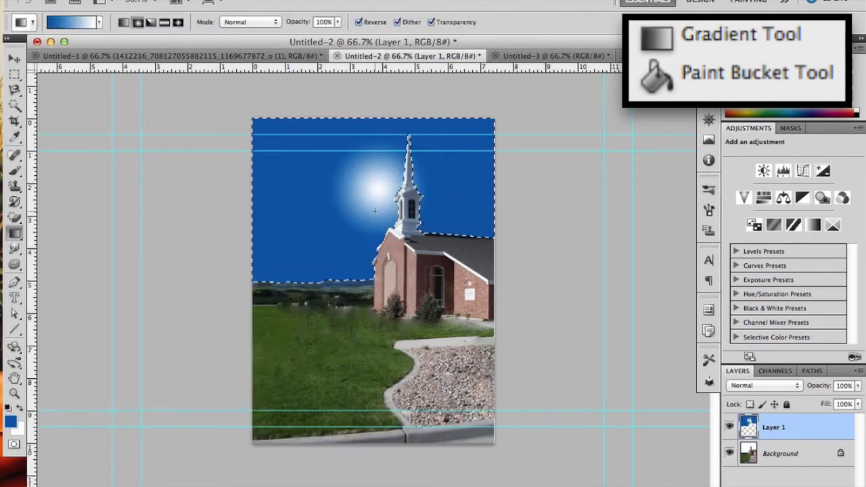
- Change the gradient's white end stop to a light blue
left_click(71, 23)
double_click(379, 421)
left_click(366, 209)
left_click(232, 153)
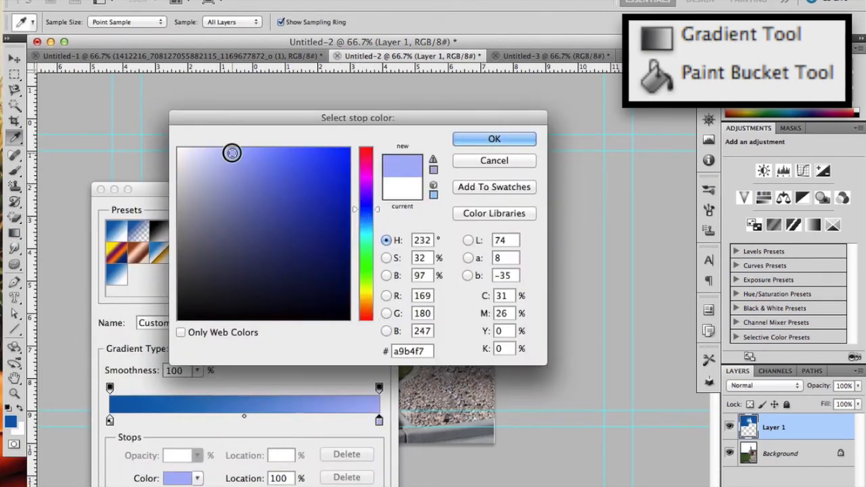
left_click(371, 226)
left_click(273, 149)
left_click(268, 149)
key("Return")
key("Return")
- Redraw the radial gradient across the selected sky, swap the foreground and background colors, and deselect
left_click_drag(385, 188, 535, 155)
left_click_drag(425, 242, 598, 102)
key("x")
key("super+d")
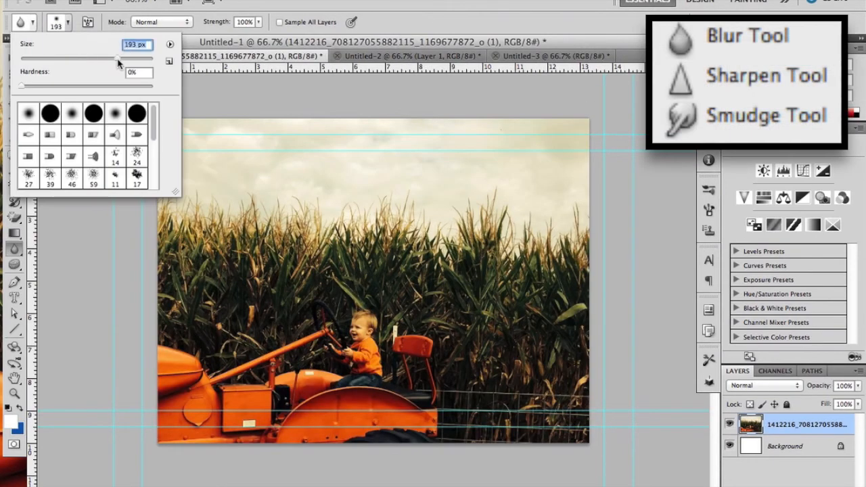
- Try the Blur tool with a 193 px brush on Untitled-1, undo it, and try the Sharpen tool on the tractor and boy
key("Return")
mouse_move(250, 374)
left_mouse_down()
mouse_move(300, 300)
mouse_move(309, 203)
mouse_move(371, 261)
mouse_move(426, 357)
mouse_move(406, 396)
mouse_move(406, 319)
mouse_move(580, 217)
mouse_move(433, 277)
mouse_move(351, 257)
mouse_move(310, 270)
mouse_move(264, 373)
mouse_move(157, 368)
mouse_move(251, 477)
left_mouse_up()
key("super+z")
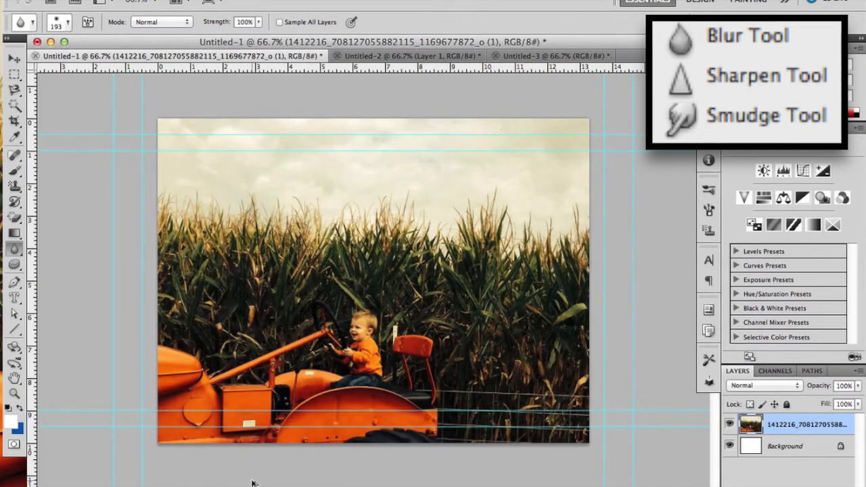
left_click_drag(13, 248, 41, 259)
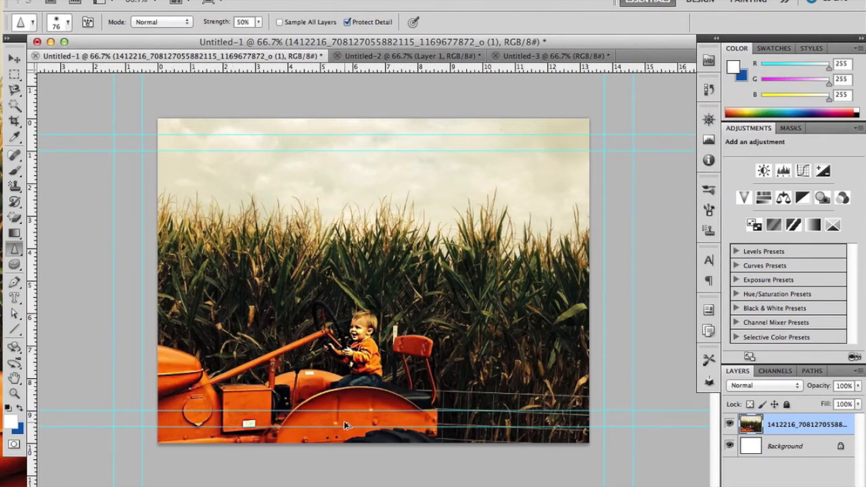
- Smear the sky down into the corn tops across the whole photo with the Smudge tool
left_click_drag(14, 249, 77, 275)
left_click(75, 273)
left_click_drag(214, 169, 220, 213)
left_click(155, 212)
mouse_move(187, 188)
left_mouse_down()
mouse_move(204, 210)
mouse_move(188, 195)
mouse_move(276, 165)
mouse_move(250, 220)
mouse_move(297, 187)
mouse_move(329, 182)
mouse_move(351, 230)
mouse_move(412, 187)
mouse_move(471, 231)
mouse_move(495, 232)
mouse_move(497, 197)
mouse_move(465, 207)
mouse_move(558, 252)
mouse_move(564, 179)
mouse_move(583, 197)
mouse_move(585, 250)
left_mouse_up()
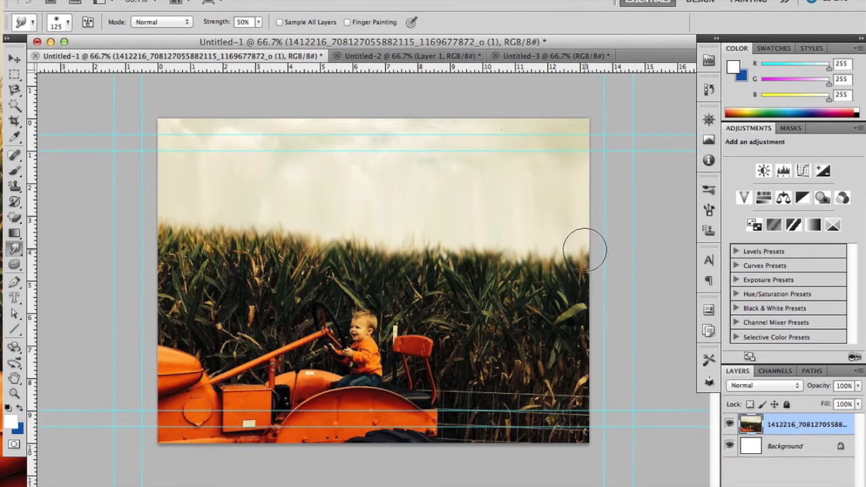
- Try the Dodge, Burn and Sponge tools in turn over the sky and corn
left_click(14, 248)
left_click(13, 264)
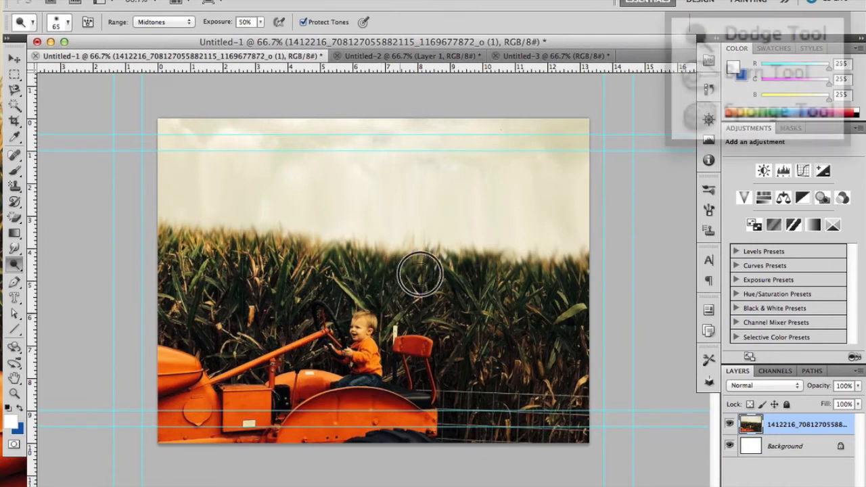
left_click(14, 265)
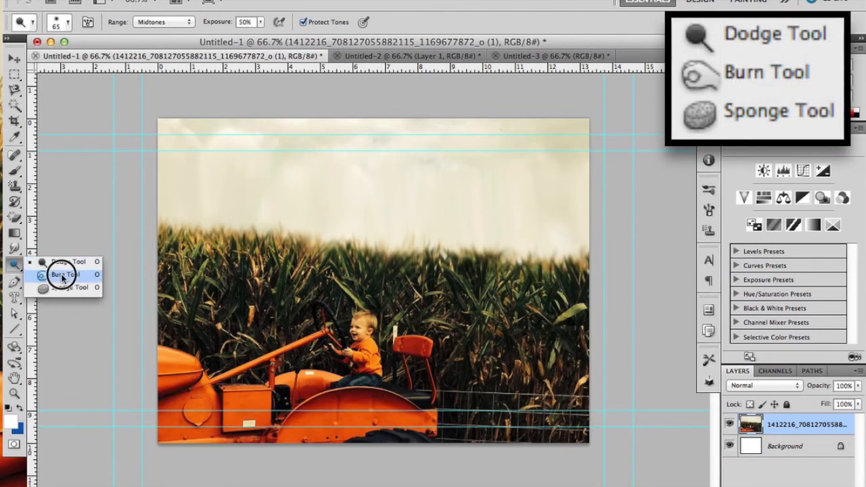
left_click(42, 276)
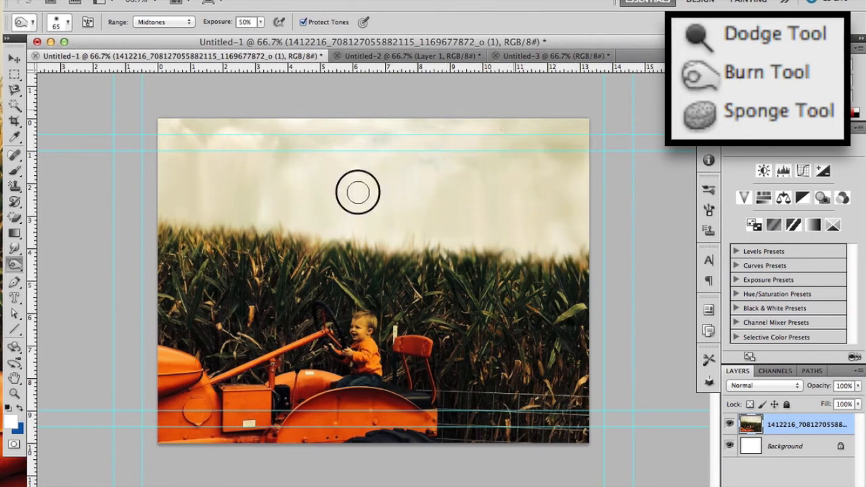
right_click(14, 265)
left_click(44, 289)
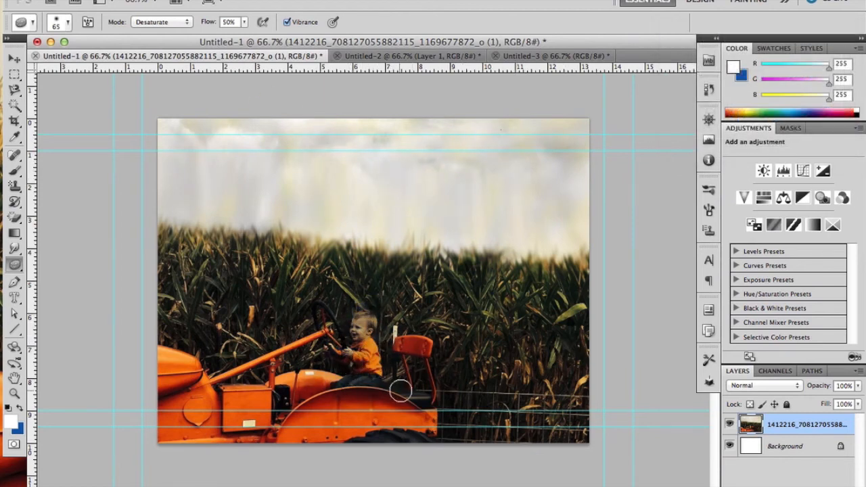
- Swap the foreground and background colors, and step back through the sponge strokes
key("x")
key("super+alt+z")
key("super+alt+z")
key("super+alt+z")
key("super+alt+z")
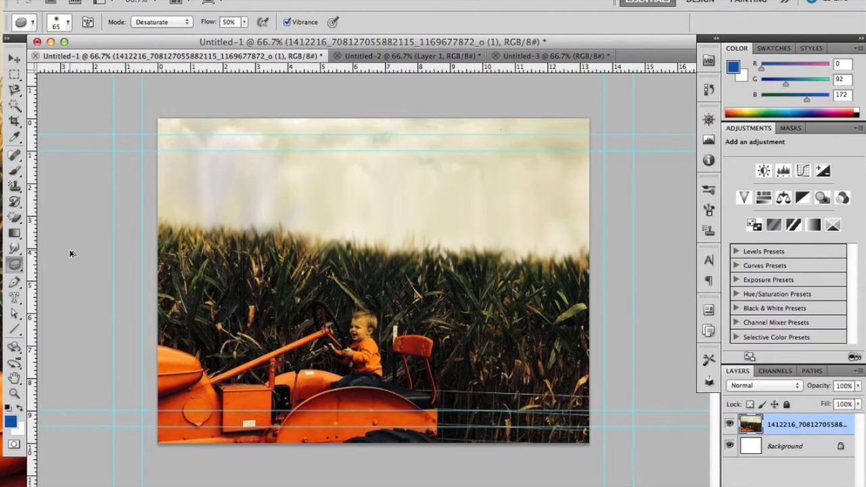
left_click(15, 265)
- Draw a blue shape with the Pen tool along the corn line and around the upper corners to cover the sky
left_click(15, 282)
left_click(59, 281)
left_click(160, 222)
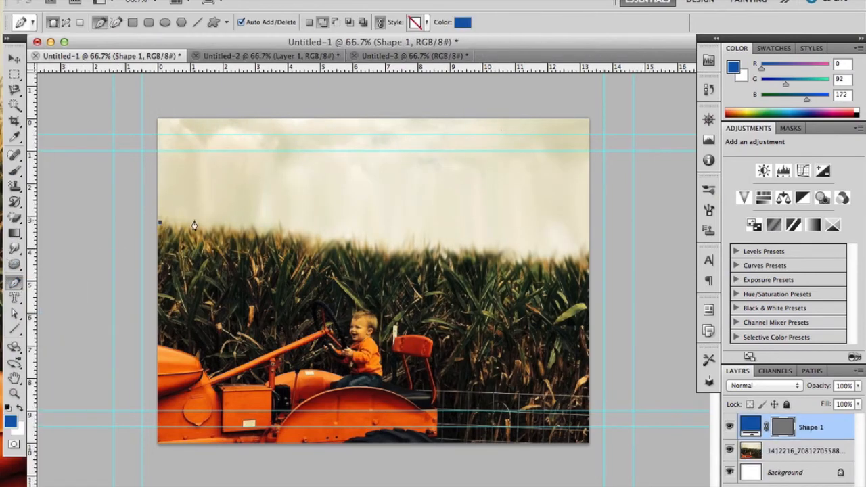
left_click(316, 235)
left_click(354, 247)
left_click(411, 248)
left_click(438, 248)
left_click(488, 255)
left_click(589, 256)
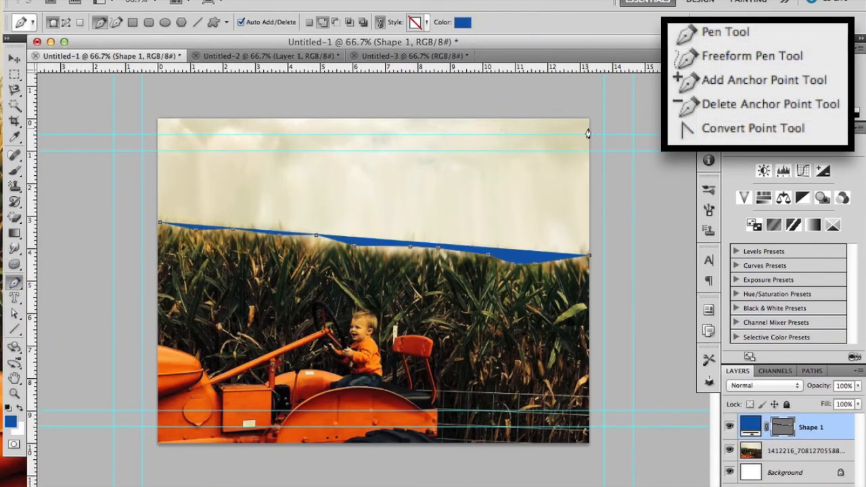
left_click(590, 115)
left_click(157, 116)
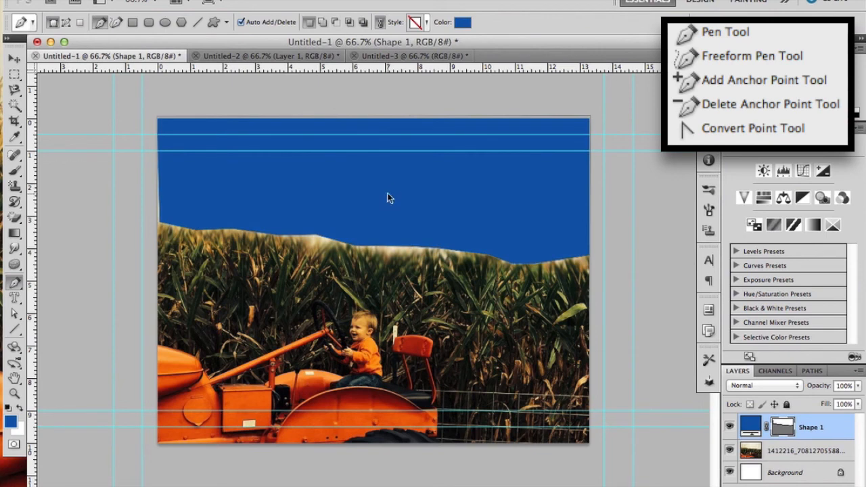
- Delete the blue shape covering the sky
key("BackSpace")
key("BackSpace")
key("Return")
left_click(11, 285)
- Add the horizontal text TESTING in black and position it across the sky
left_click(15, 301)
left_click(210, 160)
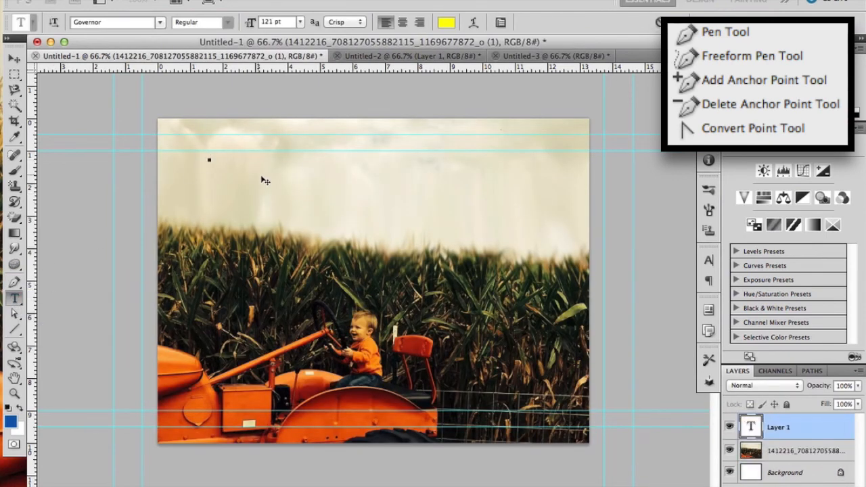
type("TESTING")
key("super+a")
left_click(446, 23)
left_click(448, 399)
key("Return")
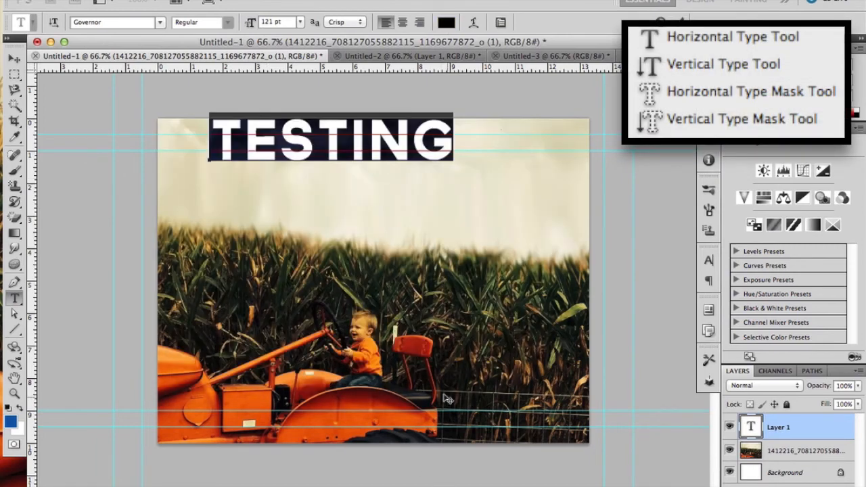
left_click(15, 59)
left_click_drag(248, 160, 258, 191)
- Make a smaller vertical type mask reading TESTING near the photo's right edge, and cut it out of the photo layer
left_click_drag(14, 298, 68, 321)
left_click_drag(484, 428, 485, 428)
type("TESTING")
key("super+a")
left_click(300, 23)
left_click(282, 209)
left_click(301, 23)
left_click(290, 197)
left_click(15, 59)
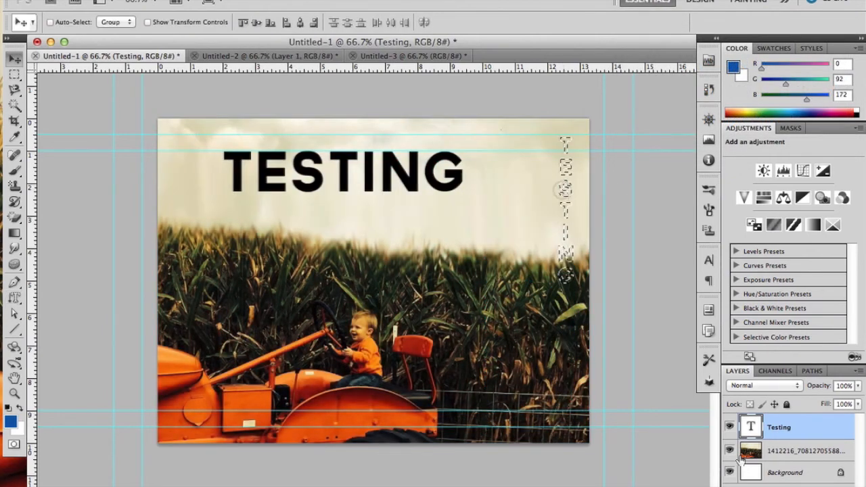
left_click(768, 454)
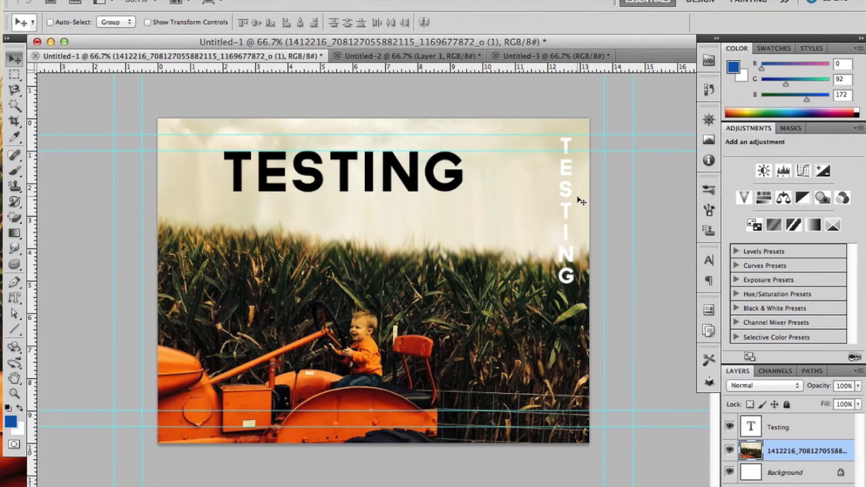
- Draw a blue rectangle, a rounded rectangle with 10 px radius, and lines with 0.014 in and 5 in weights over the photo
left_click_drag(15, 315, 59, 325)
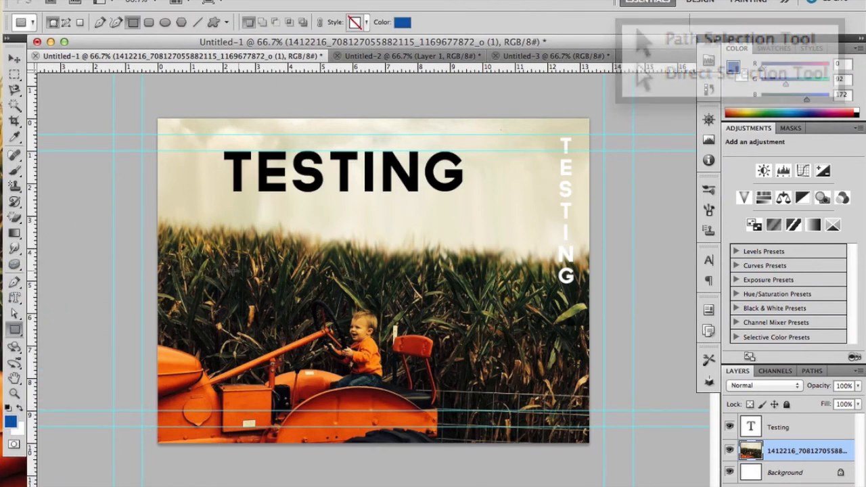
left_click_drag(226, 268, 384, 292)
left_click_drag(15, 330, 81, 339)
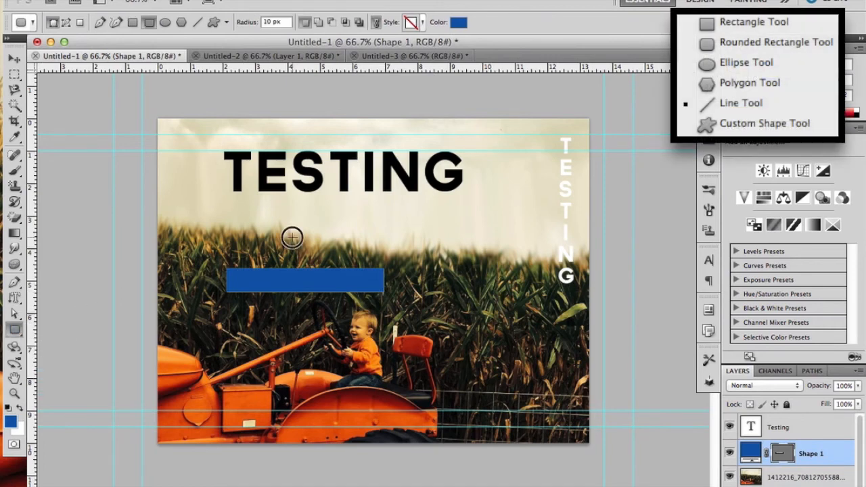
left_click_drag(293, 239, 369, 280)
left_click(13, 332)
left_click(65, 377)
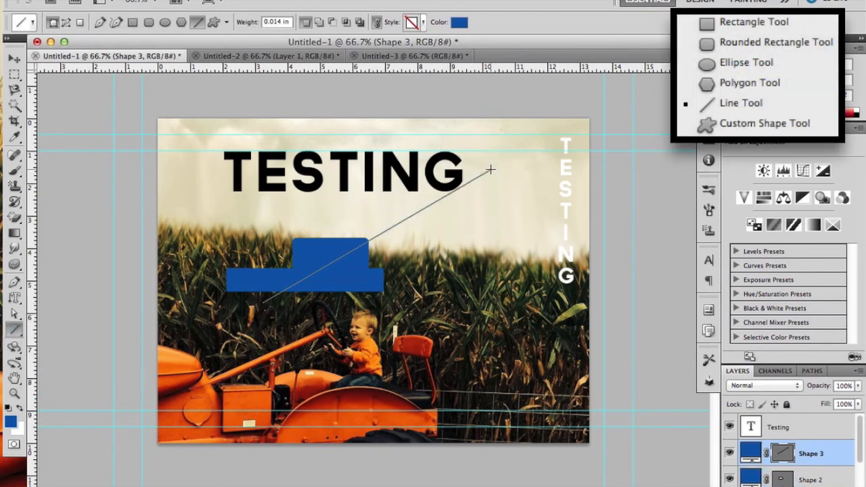
left_click_drag(263, 218, 505, 359)
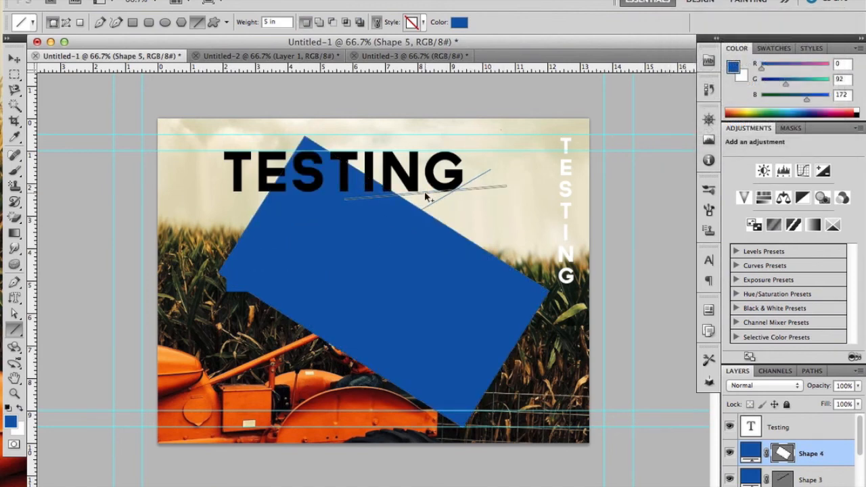
- Undo all the rectangles and lines drawn with the shape tools
key("super+alt+z")
key("super+alt+z")
key("super+alt+z")
key("super+alt+z")
- Look through the 3D object and 3D camera tools, and select the Zoom tool
left_click(17, 344)
left_click(17, 367)
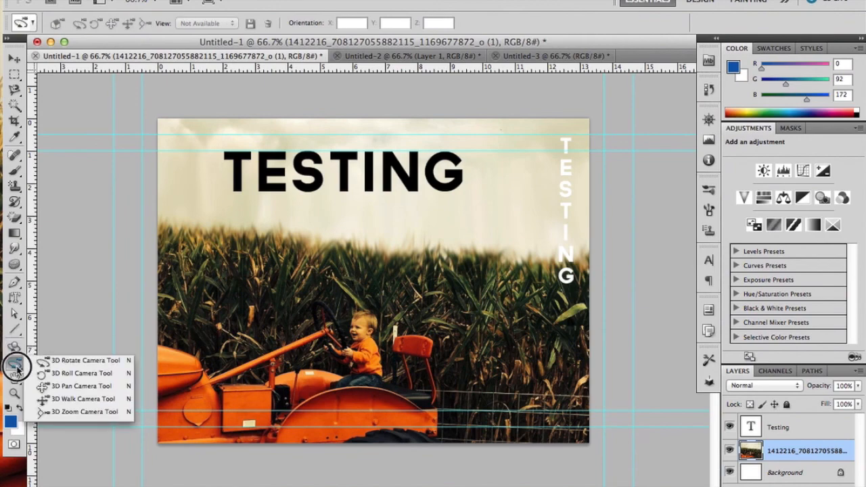
left_click(15, 384)
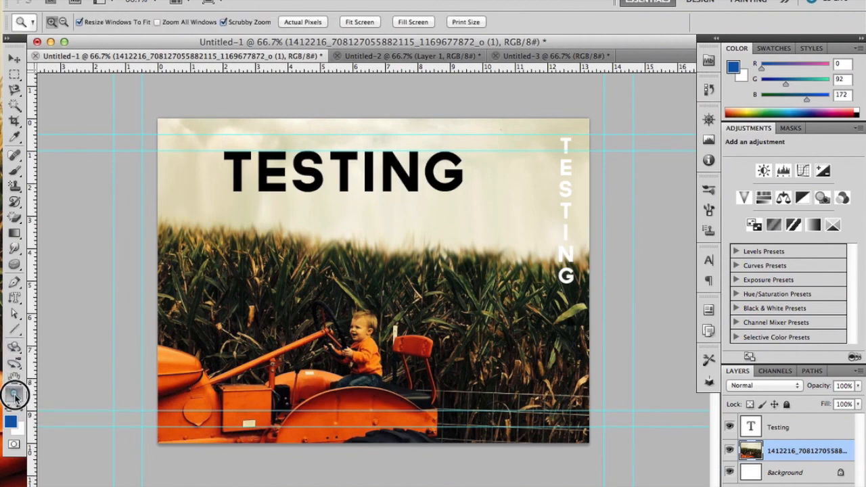